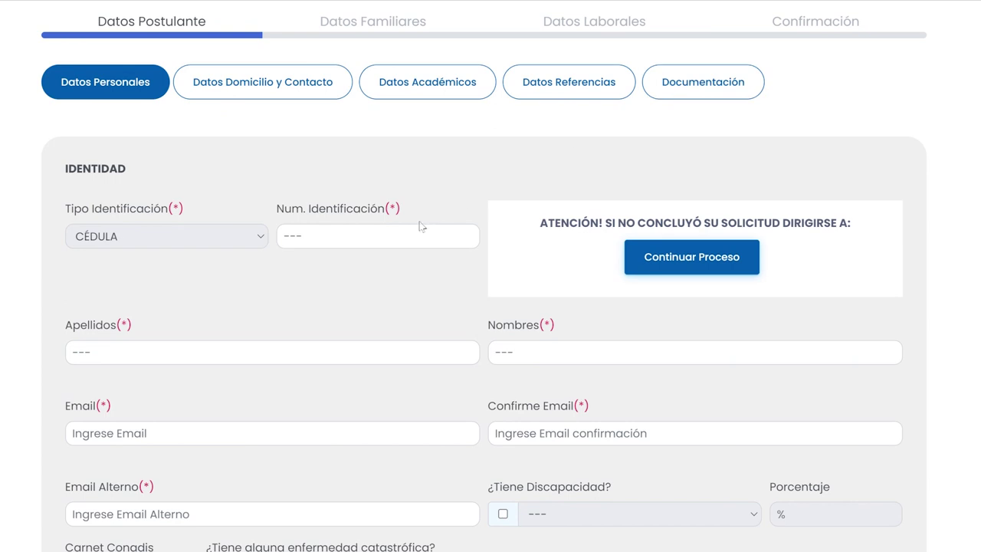
Enter the applicant's surnames, given names, e-mail address, e-mail confirmation and alternate e-mail
{"action": "left_click", "coordinate": [392, 243]}
{"action": "left_click", "coordinate": [227, 359]}
{"action": "left_click", "coordinate": [510, 354]}
{"action": "left_click", "coordinate": [264, 440]}
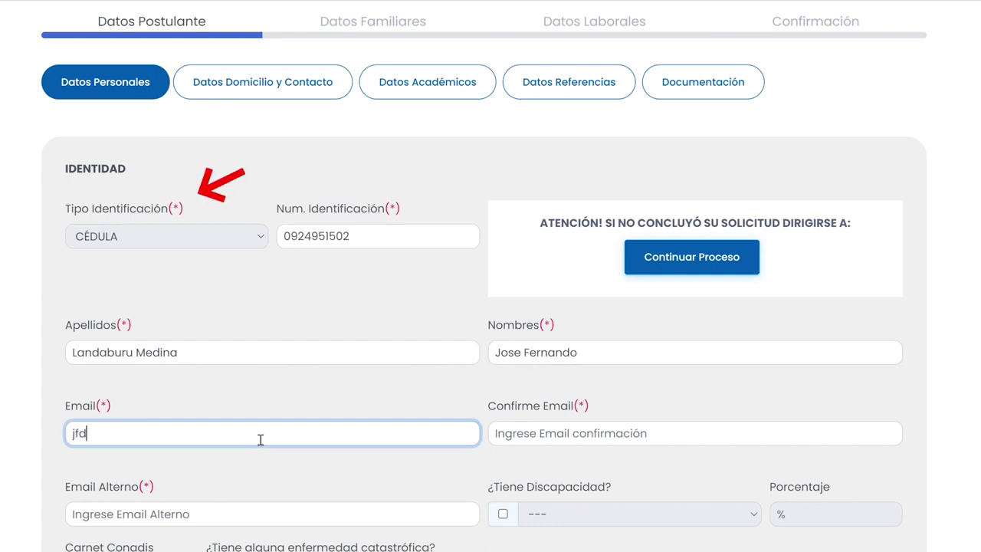
{"action": "left_click", "coordinate": [523, 442]}
{"action": "type", "text": "j"}
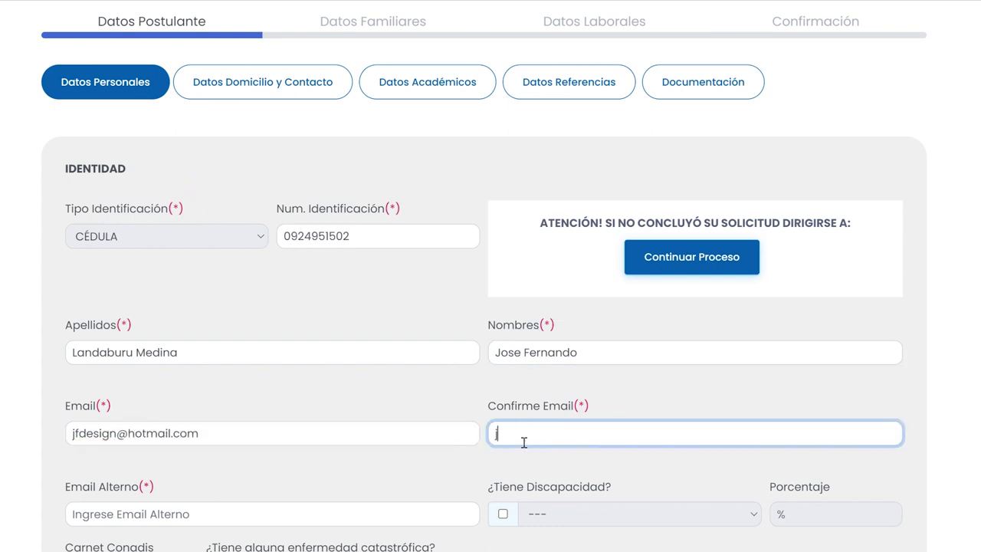
{"action": "left_click", "coordinate": [277, 516]}
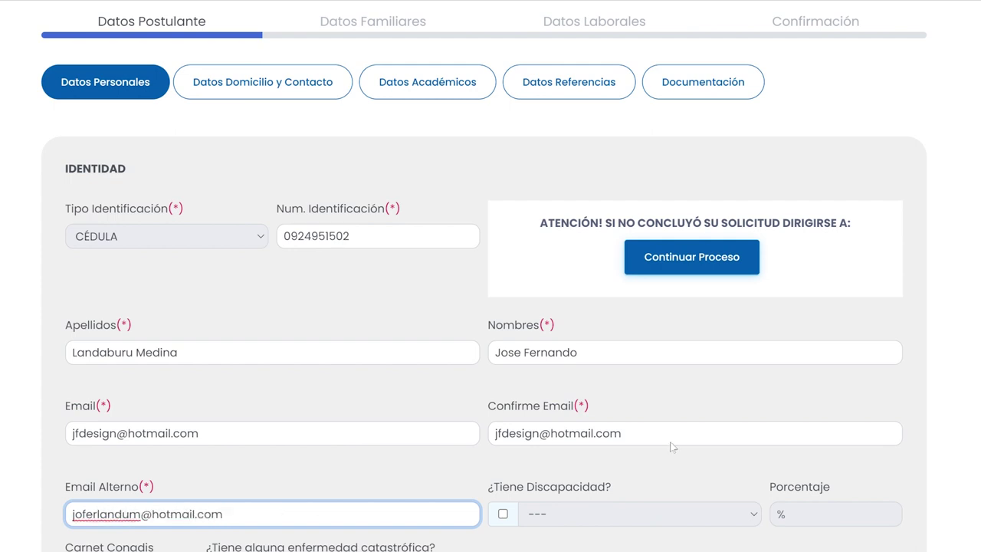
Declare a 30% AUDITIVA disability and enter the Carnet Conadis number
{"action": "scroll", "coordinate": [671, 447], "scroll_direction": "down", "scroll_amount": 4}
{"action": "left_click", "coordinate": [503, 206]}
{"action": "left_click", "coordinate": [563, 213]}
{"action": "left_click", "coordinate": [587, 263]}
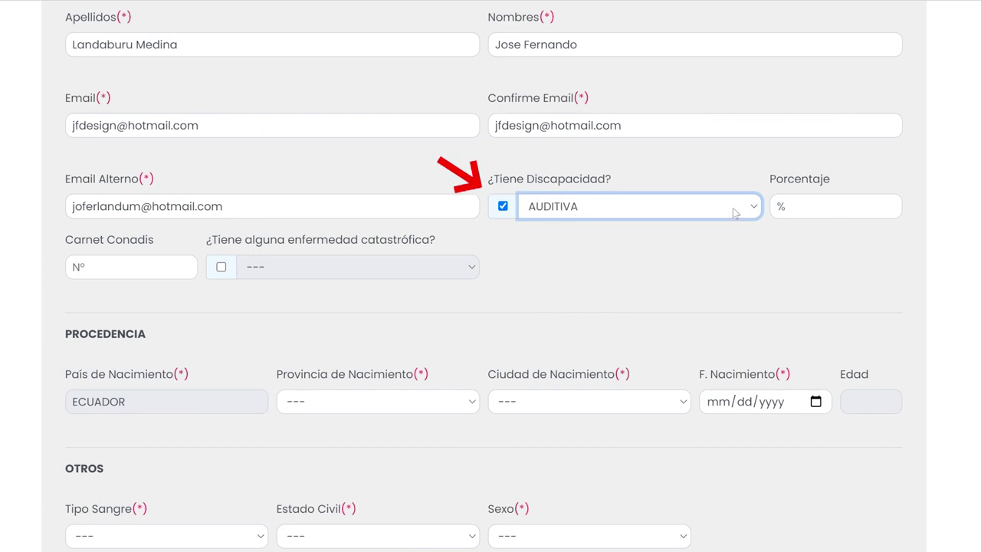
{"action": "left_click", "coordinate": [793, 213]}
{"action": "type", "text": "30"}
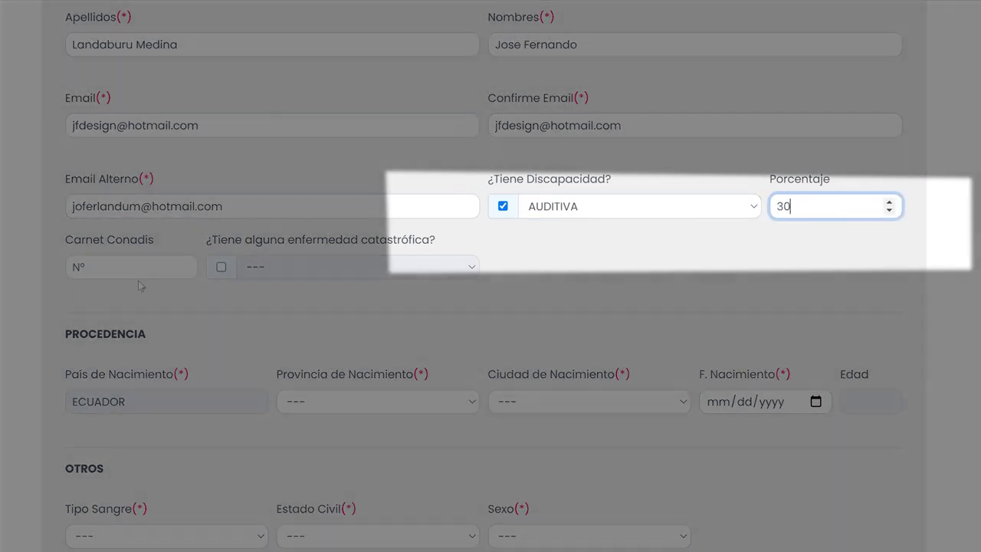
{"action": "left_click", "coordinate": [120, 274]}
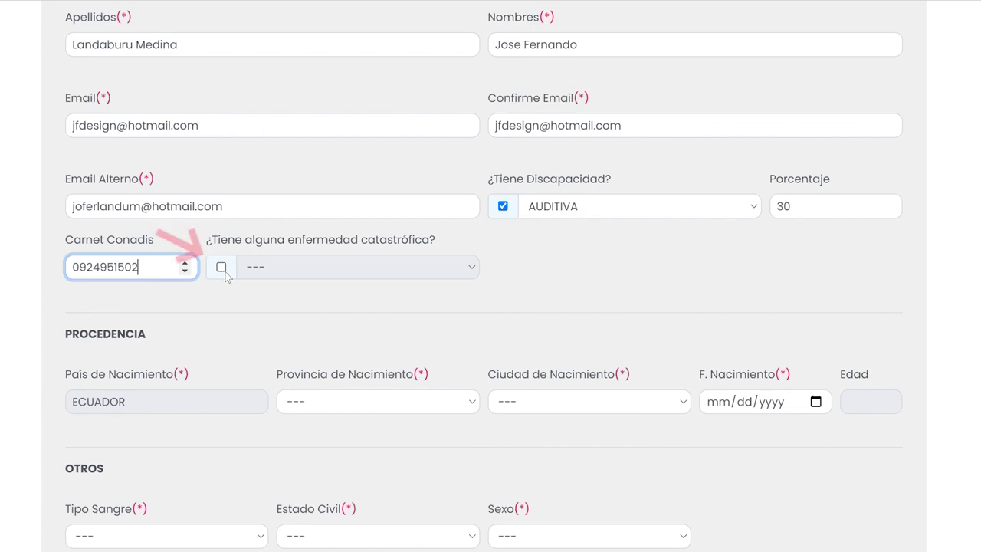
Mark a catastrophic illness: Secuelas de quemaduras graves
{"action": "left_click", "coordinate": [223, 268]}
{"action": "left_click", "coordinate": [291, 274]}
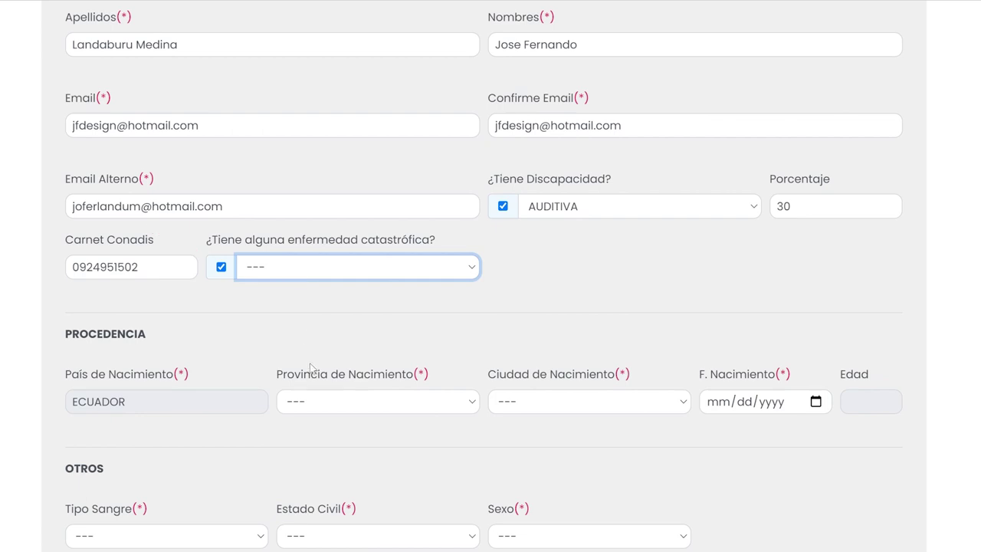
{"action": "left_click", "coordinate": [247, 381]}
{"action": "left_click", "coordinate": [340, 406]}
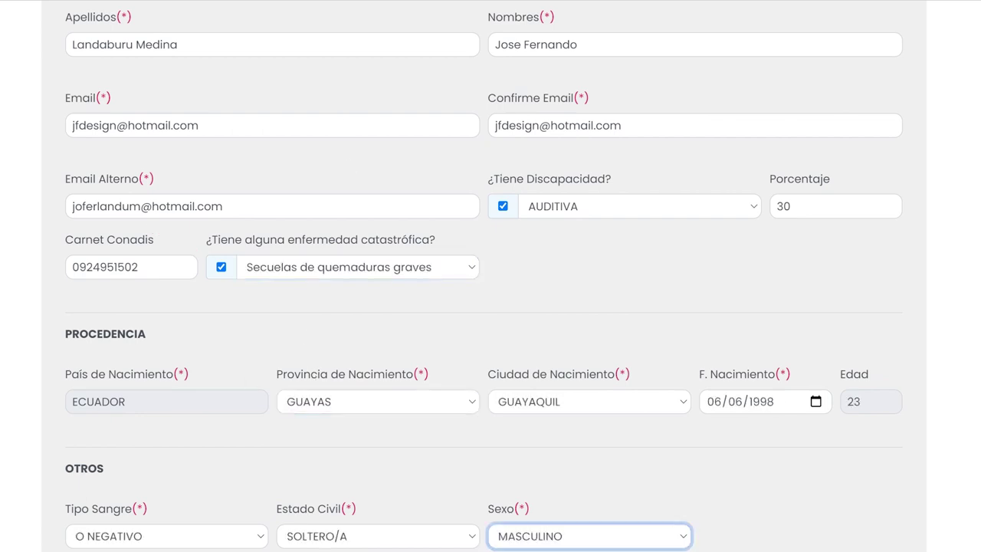
{"action": "scroll", "coordinate": [316, 71], "scroll_direction": "up", "scroll_amount": 4}
{"action": "left_click", "coordinate": [317, 71]}
{"action": "left_click", "coordinate": [329, 213]}
{"action": "left_click", "coordinate": [444, 213]}
Enter house number 33 and the home and mobile phone numbers
{"action": "left_click", "coordinate": [539, 212]}
{"action": "type", "text": "2458745"}
{"action": "left_click", "coordinate": [738, 213]}
{"action": "type", "text": "098"}
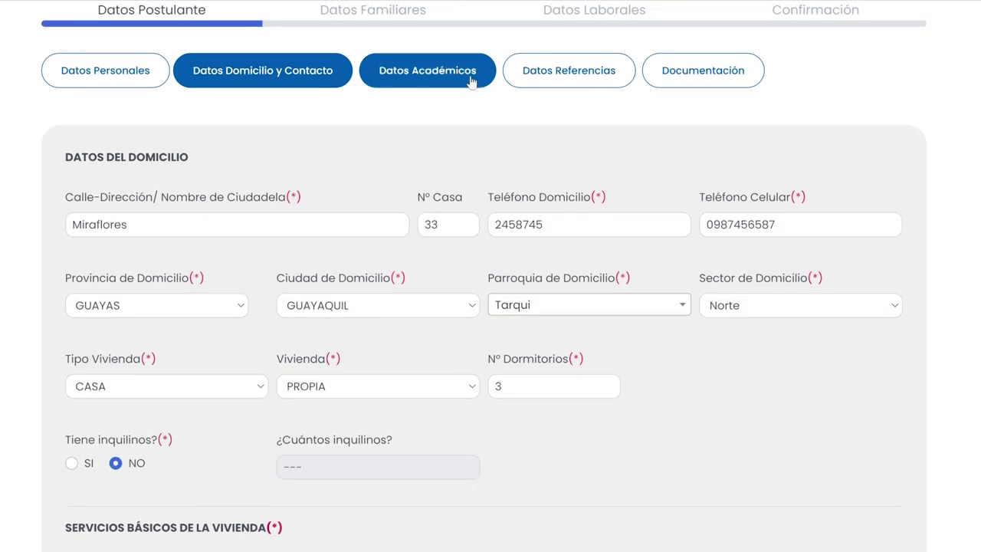
Set the school as GUAYAS, GUAYAQUIL, FISCAL, CENTRO EDUCATIVO MIRAFLORES
{"action": "left_click", "coordinate": [427, 68]}
{"action": "type", "text": "GUAYAS"}
{"action": "key", "text": "Tab"}
{"action": "type", "text": "GUAYAQUIL"}
{"action": "key", "text": "Tab"}
{"action": "type", "text": "FISCAL"}
{"action": "key", "text": "Tab"}
{"action": "type", "text": "CENTRO EDUCATIVO MIRAFLORES"}
{"action": "left_click", "coordinate": [230, 361]}
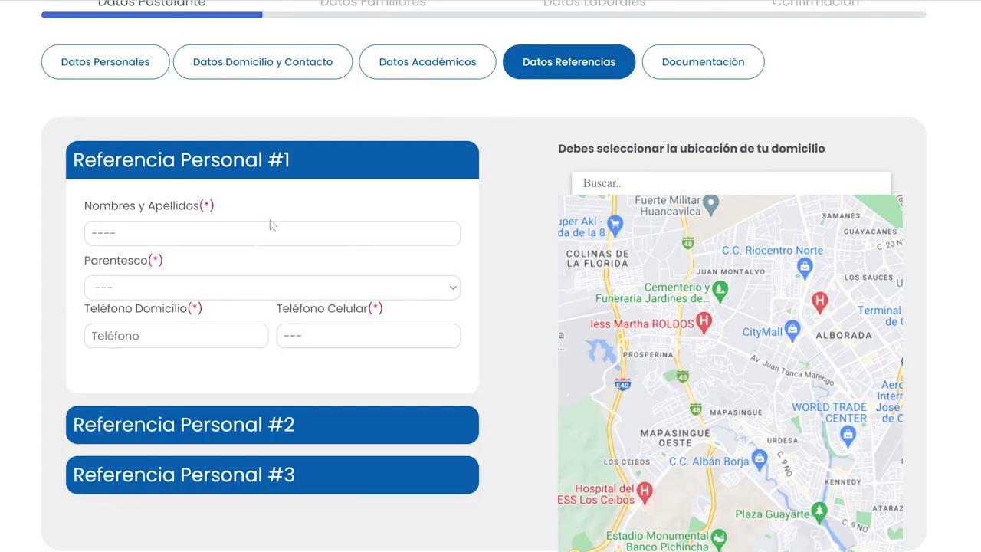
Fill in the first personal reference's name, relationship Tío/a, and home and mobile phones
{"action": "left_click", "coordinate": [256, 242]}
{"action": "type", "text": "Je"}
{"action": "key", "text": "Tab"}
{"action": "type", "text": "ti"}
{"action": "key", "text": "Tab"}
{"action": "type", "text": "2547895"}
{"action": "left_click", "coordinate": [316, 345]}
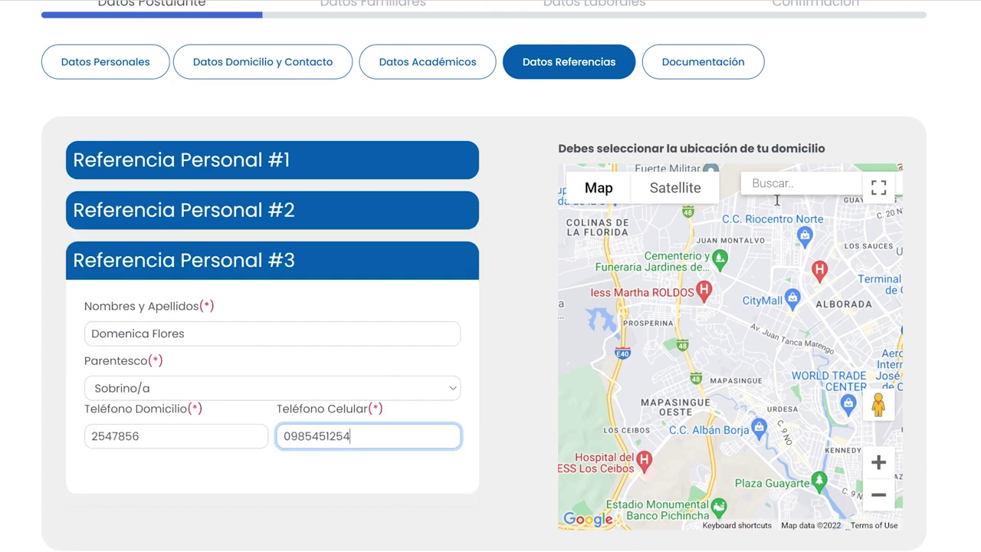
Search the map for miraflores and place the home location marker
{"action": "left_click", "coordinate": [777, 192]}
{"action": "type", "text": "m"}
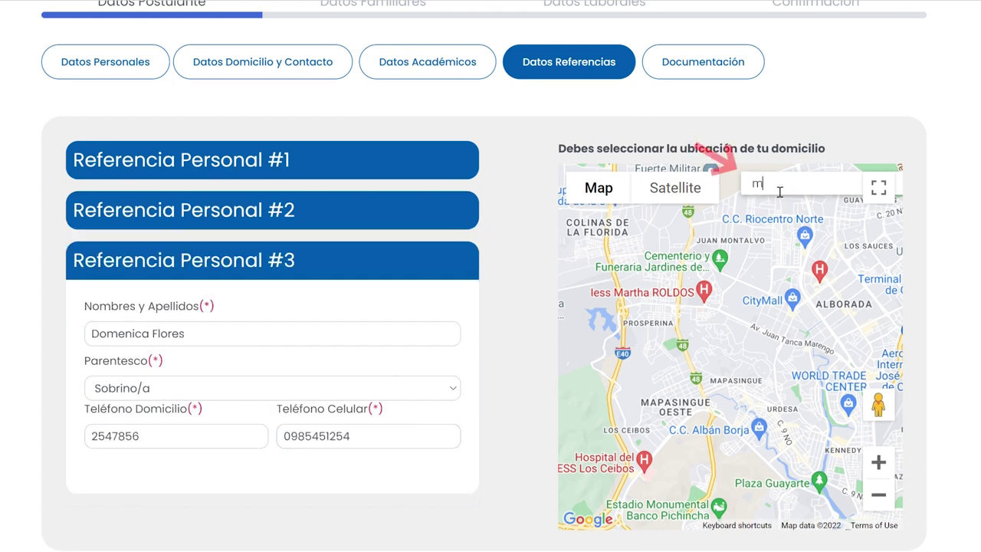
{"action": "type", "text": "iraflores"}
{"action": "key", "text": "Return"}
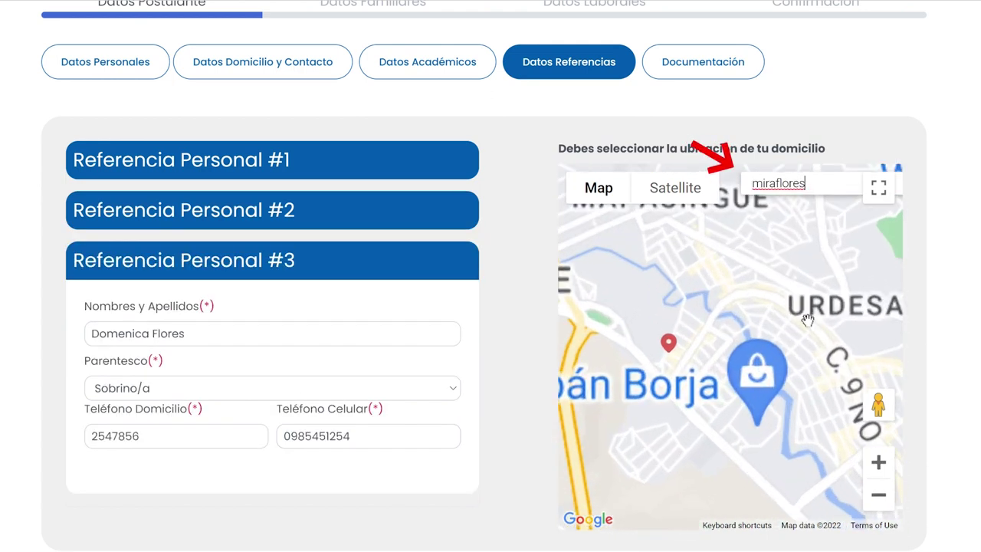
{"action": "scroll", "coordinate": [789, 377], "scroll_direction": "up", "scroll_amount": 4}
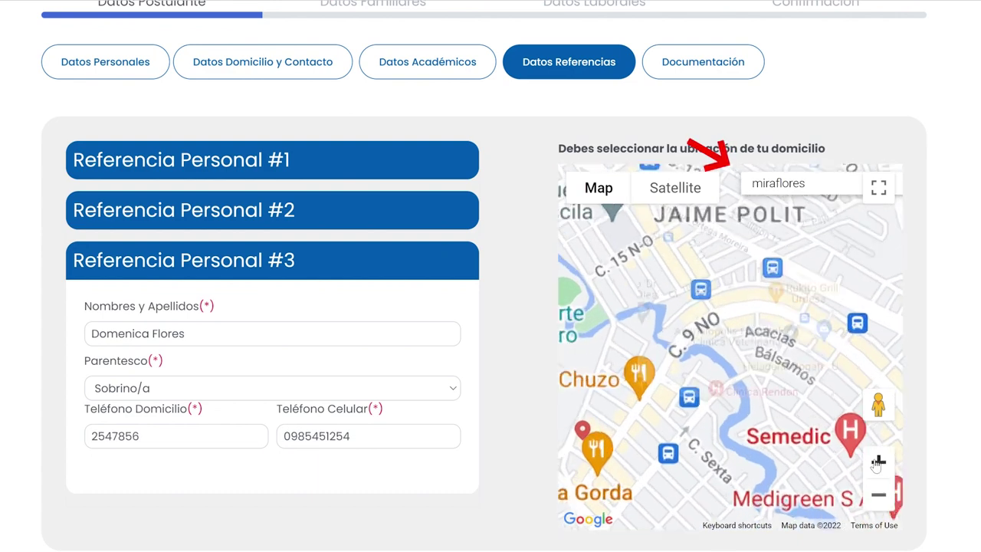
{"action": "left_click", "coordinate": [637, 322]}
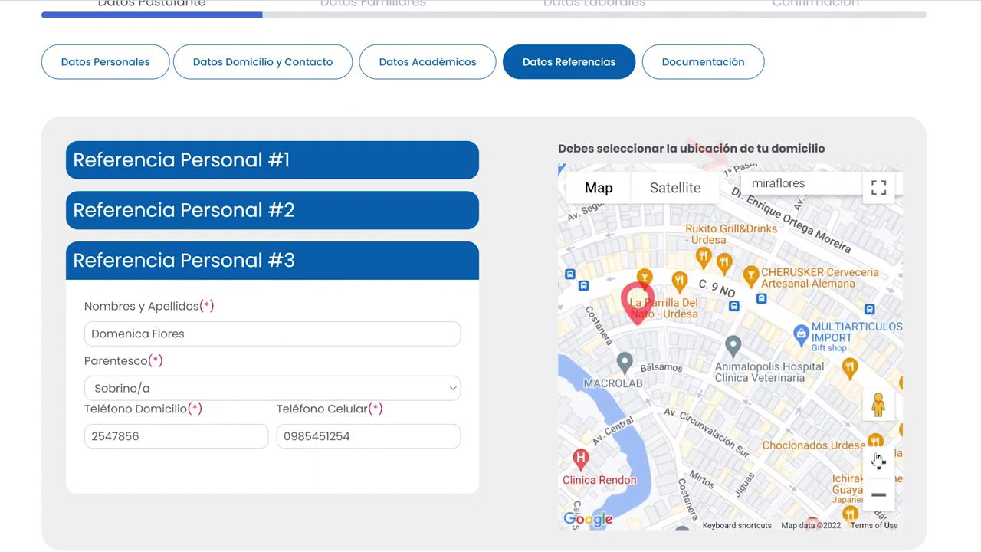
{"action": "scroll", "coordinate": [636, 322], "scroll_direction": "up", "scroll_amount": 2}
{"action": "scroll", "coordinate": [821, 435], "scroll_direction": "up", "scroll_amount": 2}
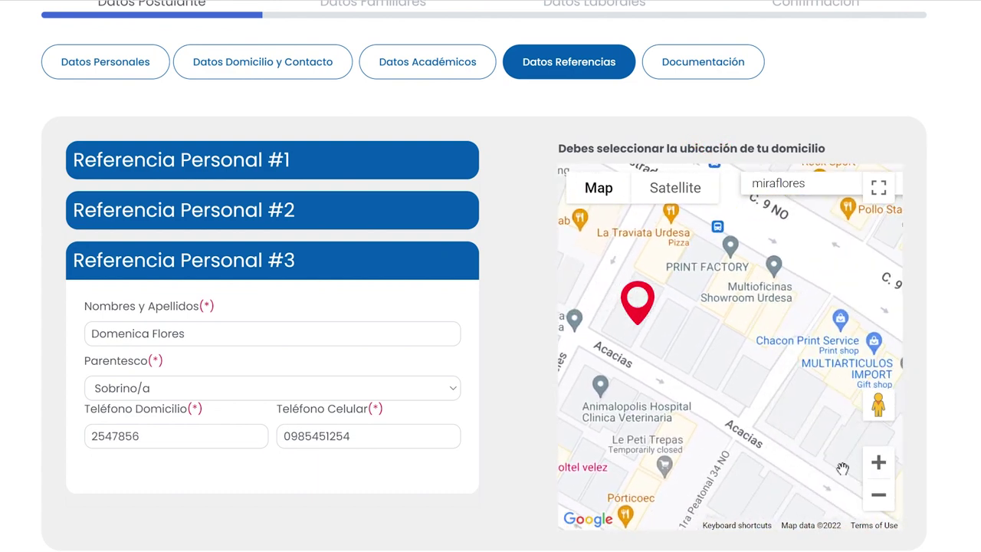
{"action": "scroll", "coordinate": [797, 426], "scroll_direction": "down", "scroll_amount": 1}
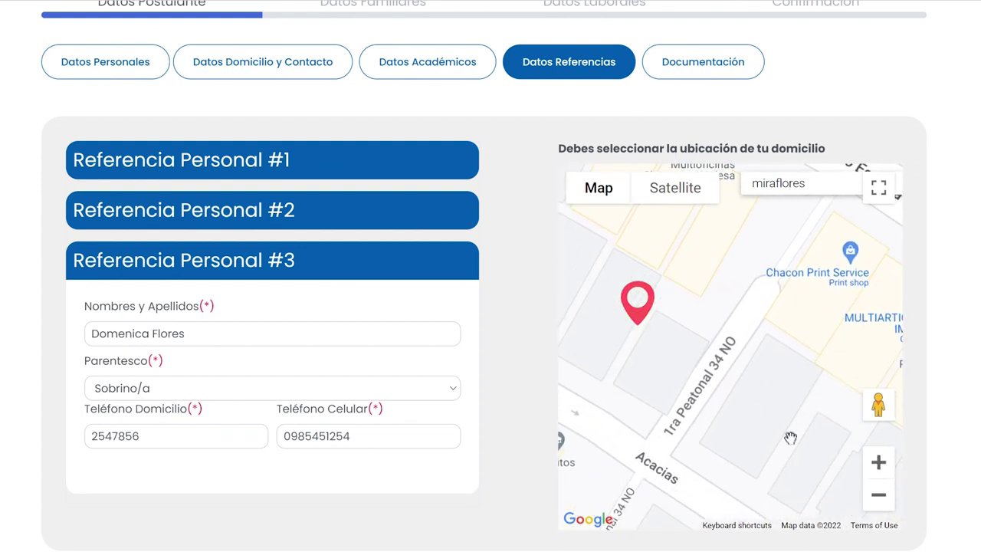
{"action": "scroll", "coordinate": [723, 273], "scroll_direction": "up", "scroll_amount": 1}
{"action": "left_click", "coordinate": [702, 62]}
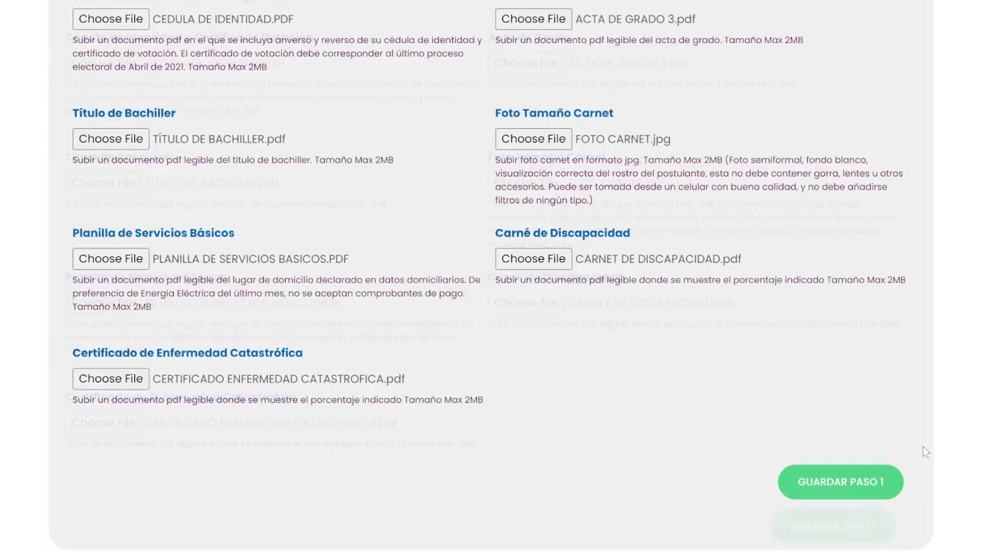
Click GUARDAR PASO 1 to save the step with its seven attached documents
{"action": "left_click", "coordinate": [864, 526]}
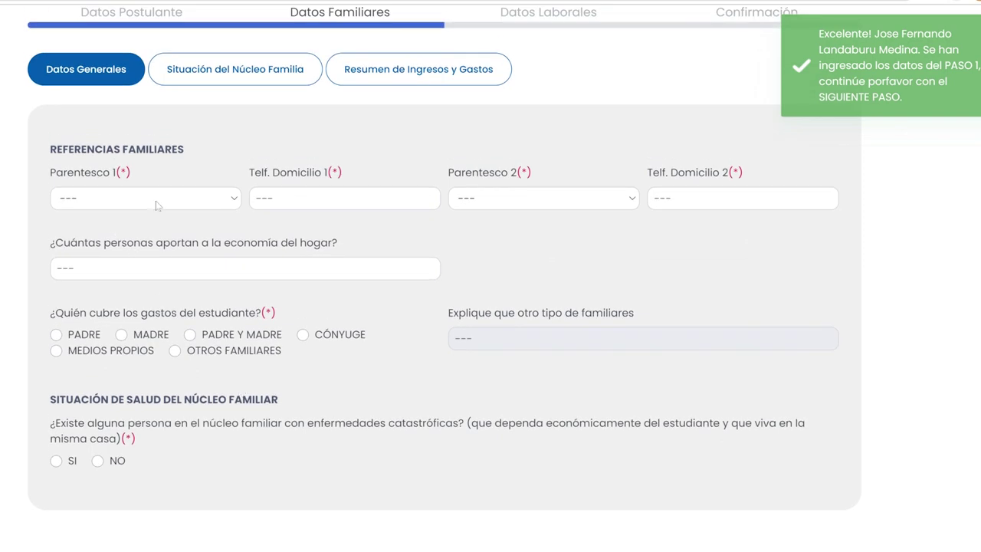
Set the family references as Mamá and Papá with their home phones
{"action": "left_click", "coordinate": [165, 198]}
{"action": "left_click", "coordinate": [165, 218]}
{"action": "left_click", "coordinate": [291, 206]}
{"action": "type", "text": "25"}
{"action": "left_click", "coordinate": [484, 191]}
{"action": "left_click", "coordinate": [521, 240]}
{"action": "left_click", "coordinate": [689, 205]}
{"action": "type", "text": "254"}
Record 1 household supporter and student expenses covered by MEDIOS PROPIOS
{"action": "left_click", "coordinate": [243, 262]}
{"action": "type", "text": "1"}
{"action": "left_click", "coordinate": [54, 344]}
Add a household member: CASADO/A, age 53, Hermana, at Unidad Educativa Juan Pedro
{"action": "left_click", "coordinate": [259, 70]}
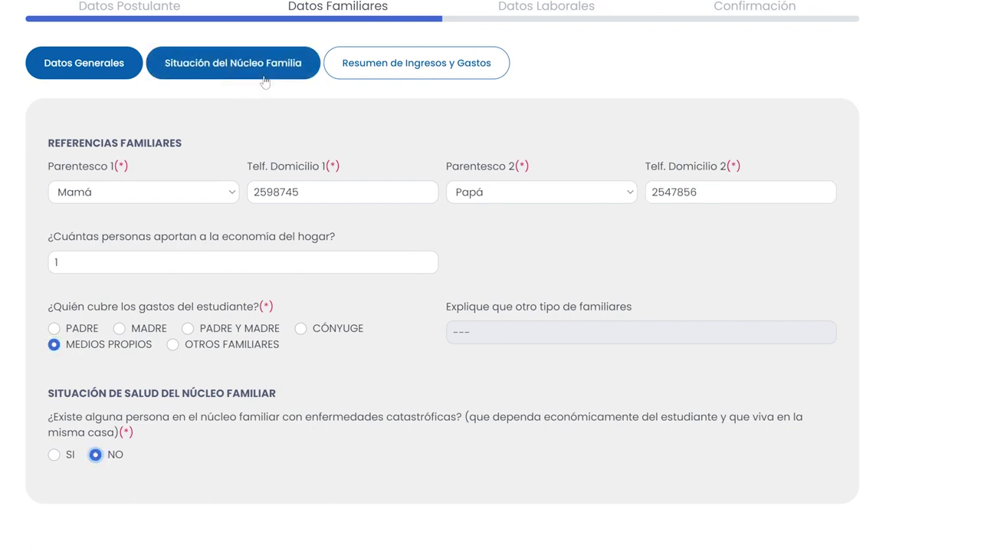
{"action": "left_click", "coordinate": [145, 186]}
{"action": "left_click", "coordinate": [348, 186]}
{"action": "type", "text": "53"}
{"action": "left_click", "coordinate": [410, 187]}
{"action": "type", "text": "Hermana"}
{"action": "left_click", "coordinate": [586, 186]}
{"action": "left_click", "coordinate": [696, 186]}
{"action": "type", "text": "Unidad Educativa Juan Pedro"}
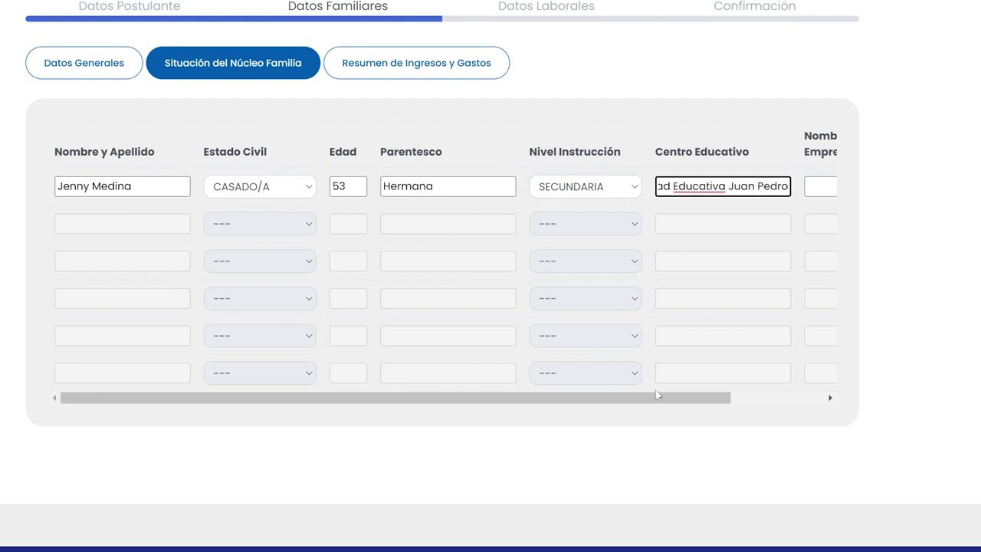
{"action": "key", "text": "Tab"}
{"action": "type", "text": "H"}
Enter the monthly income values in the summary, totalling 714.59
{"action": "left_click", "coordinate": [417, 63]}
{"action": "left_click", "coordinate": [323, 222]}
{"action": "type", "text": "4.50"}
{"action": "left_click", "coordinate": [366, 257]}
{"action": "type", "text": "0125.62138.970000"}
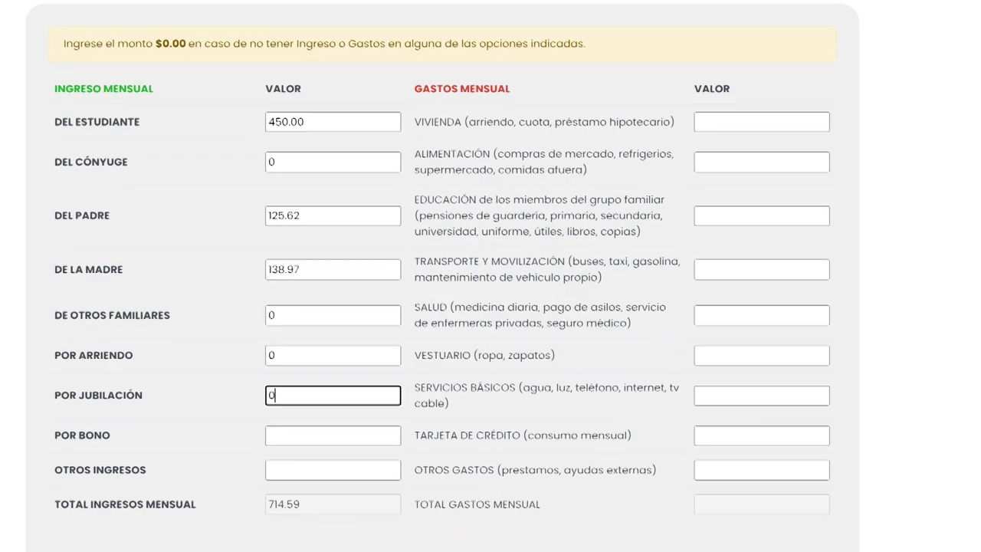
Enter monthly expenses (housing 150.64, food, transport 38, health 98, clothing 60), totalling 700.51
{"action": "left_click", "coordinate": [707, 122]}
{"action": "type", "text": "150.64"}
{"action": "left_click", "coordinate": [744, 160]}
{"action": "type", "text": "930"}
{"action": "left_click", "coordinate": [734, 269]}
{"action": "type", "text": "38"}
{"action": "left_click", "coordinate": [725, 322]}
{"action": "type", "text": "98"}
{"action": "left_click", "coordinate": [725, 355]}
{"action": "type", "text": "60"}
{"action": "left_click", "coordinate": [725, 395]}
{"action": "type", "text": "60"}
{"action": "left_click", "coordinate": [725, 435]}
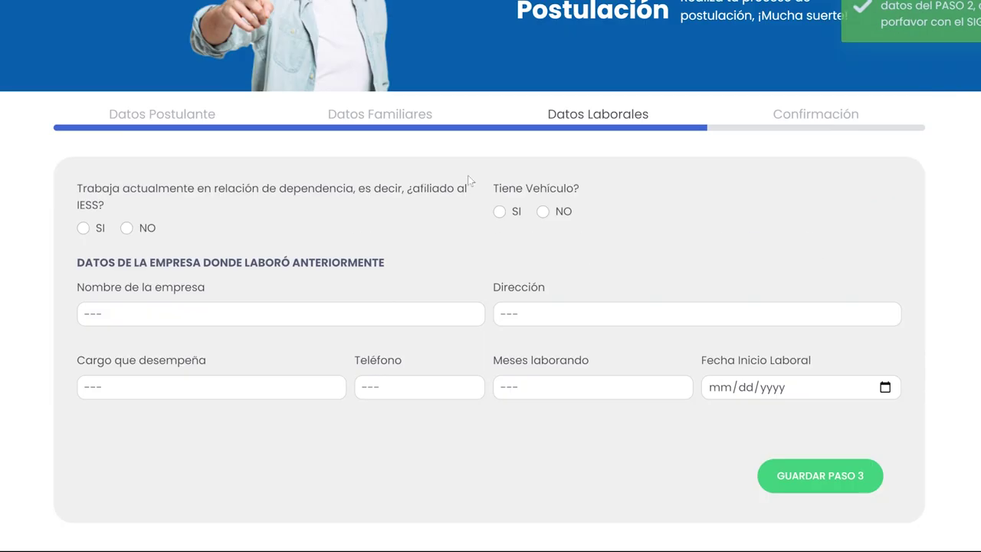
Save the family step, then answer no to IESS affiliation with Medios propios as funding
{"action": "left_click", "coordinate": [127, 228]}
{"action": "left_click", "coordinate": [543, 211]}
{"action": "left_click", "coordinate": [339, 291]}
{"action": "type", "text": "Medios propios"}
{"action": "left_click", "coordinate": [126, 360]}
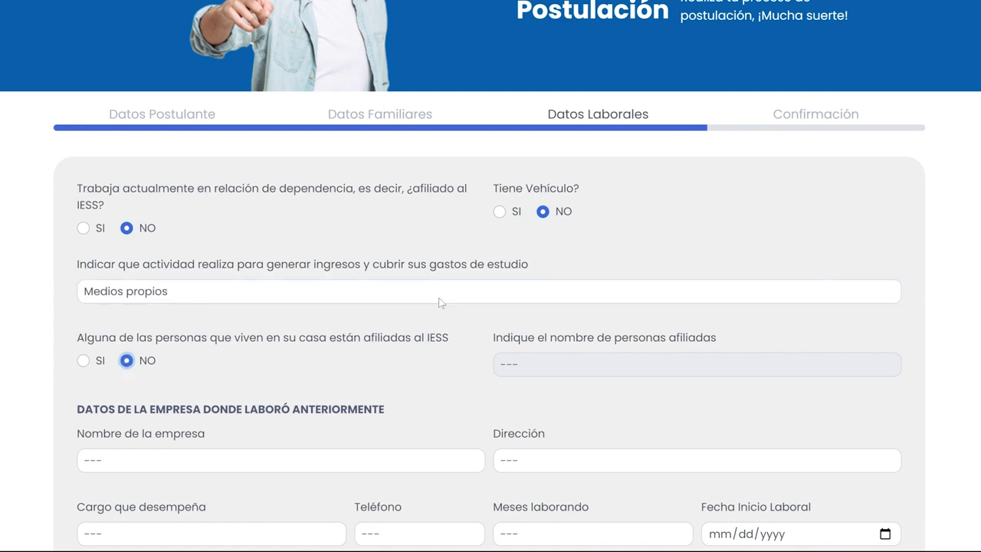
Enter employer Empresa de lacteos s.a., address miraflores, position Servicio al cliente
{"action": "scroll", "coordinate": [439, 303], "scroll_direction": "down", "scroll_amount": 1}
{"action": "left_click", "coordinate": [346, 367]}
{"action": "type", "text": "Empresa de lacteos s.a."}
{"action": "left_click", "coordinate": [526, 368]}
{"action": "type", "text": "miraflores"}
{"action": "left_click", "coordinate": [265, 443]}
{"action": "type", "text": "Atencion"}
{"action": "key", "text": "BackSpace"}
{"action": "key", "text": "BackSpace"}
{"action": "key", "text": "BackSpace"}
{"action": "key", "text": "BackSpace"}
{"action": "key", "text": "BackSpace"}
{"action": "key", "text": "BackSpace"}
{"action": "key", "text": "BackSpace"}
{"action": "key", "text": "BackSpace"}
{"action": "key", "text": "BackSpace"}
{"action": "type", "text": "Servicio al cliente"}
Add the employer's phone, 2 months worked, start date 03/16/2022, and save step 3
{"action": "left_click", "coordinate": [380, 442]}
{"action": "type", "text": "2547896"}
{"action": "left_click", "coordinate": [534, 446]}
{"action": "type", "text": "2"}
{"action": "key", "text": "Tab"}
{"action": "type", "text": "03162022"}
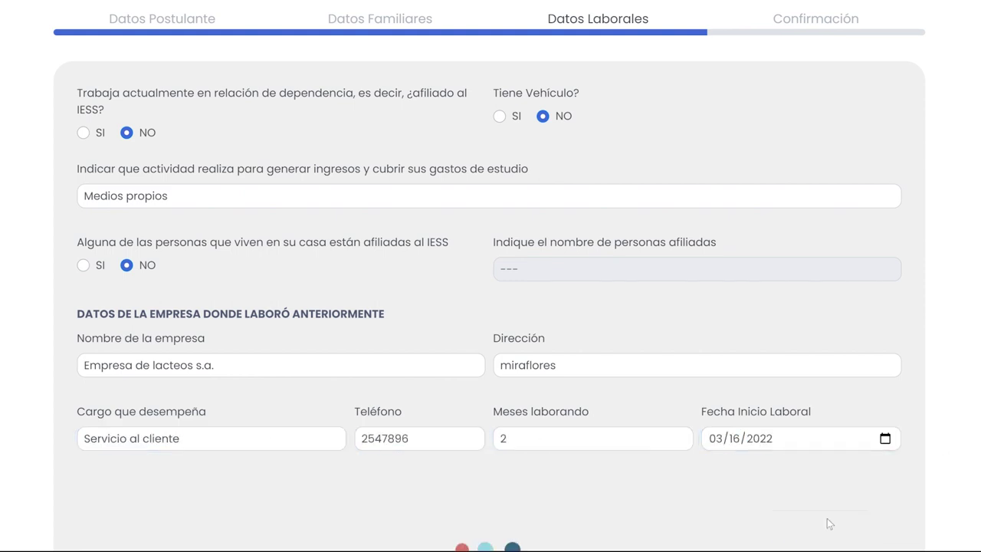
{"action": "left_click", "coordinate": [827, 520]}
{"action": "left_click", "coordinate": [484, 272]}
Write a motivation ending 'un mejor futuro academico.', tick consent, and send the application
{"action": "type", "text": "Des"}
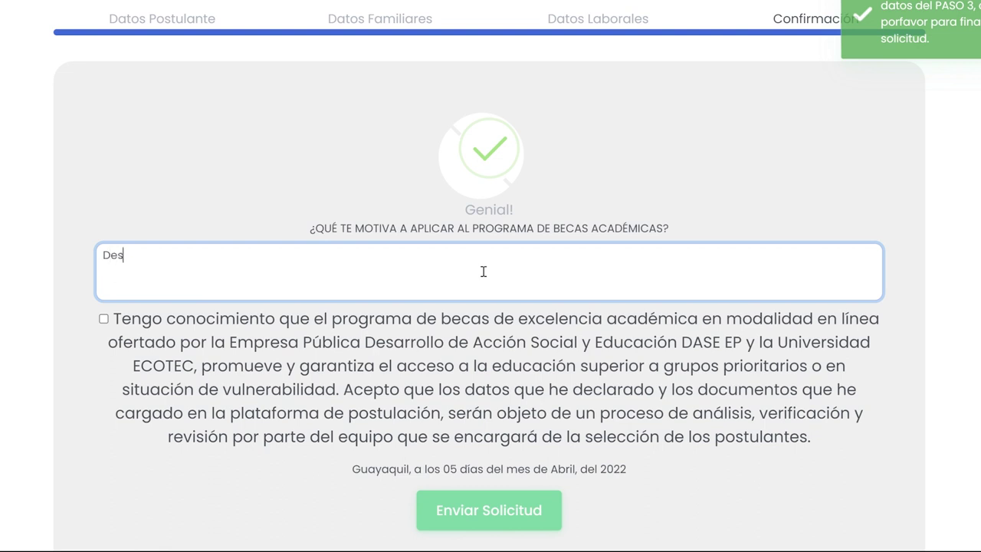
{"action": "type", "text": "eo p"}
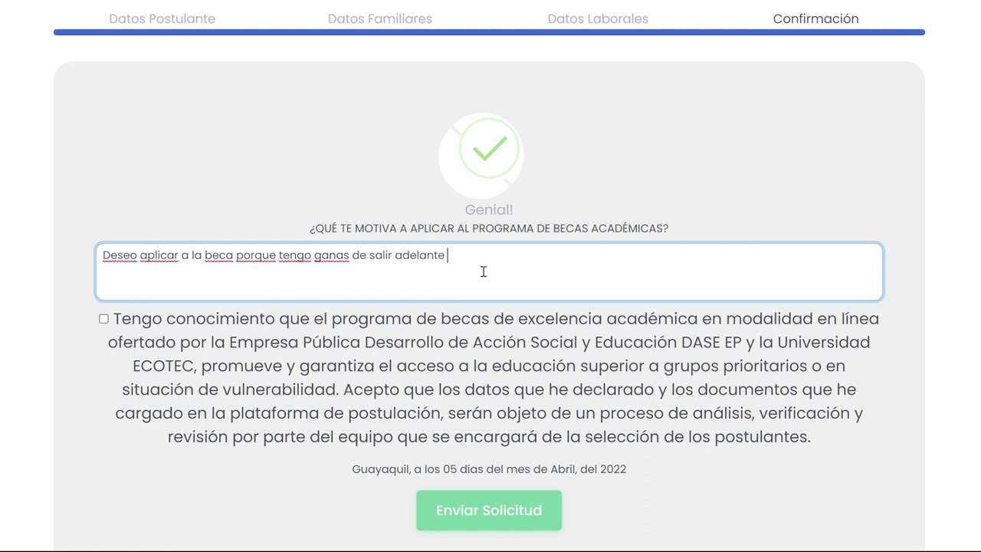
{"action": "type", "text": "u"}
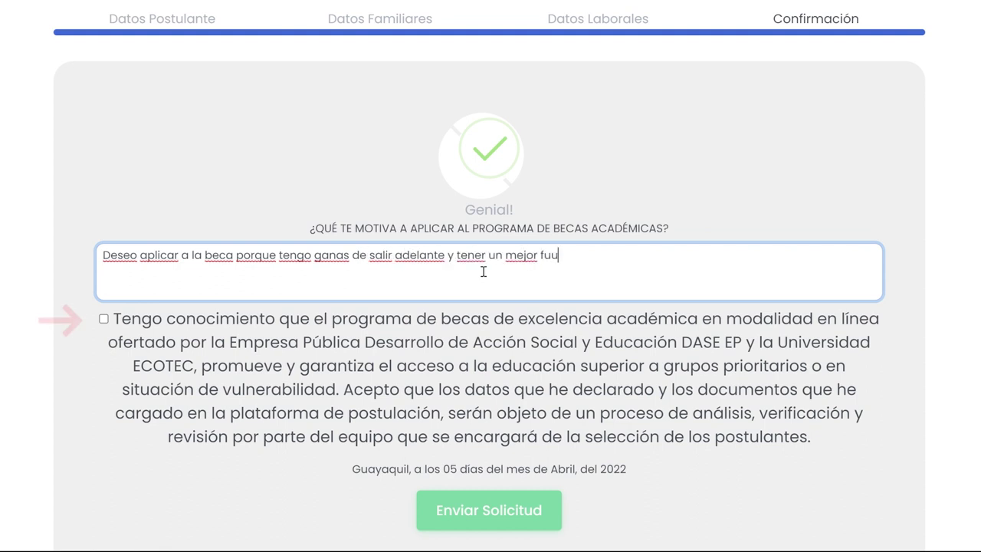
{"action": "type", "text": "n mejor futuro academico."}
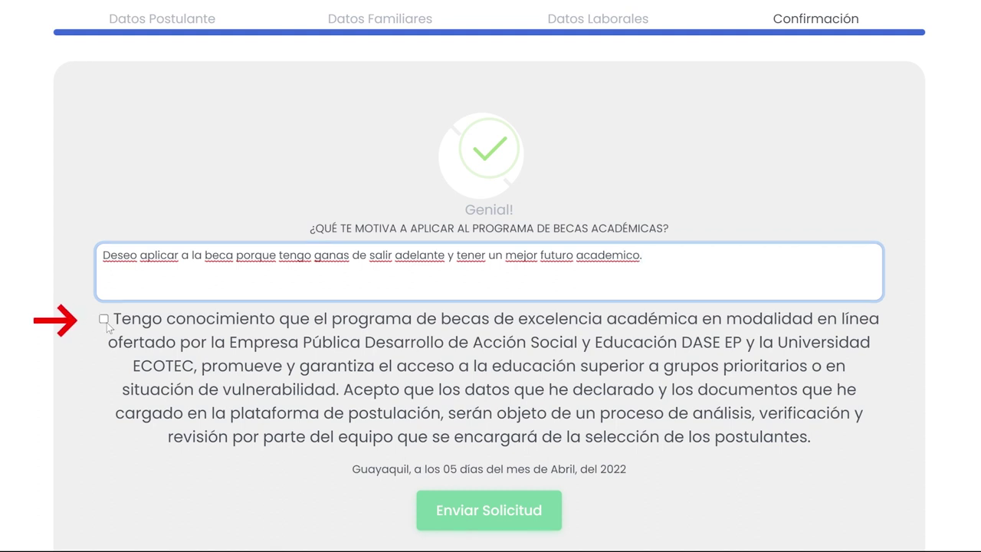
{"action": "left_click", "coordinate": [103, 318]}
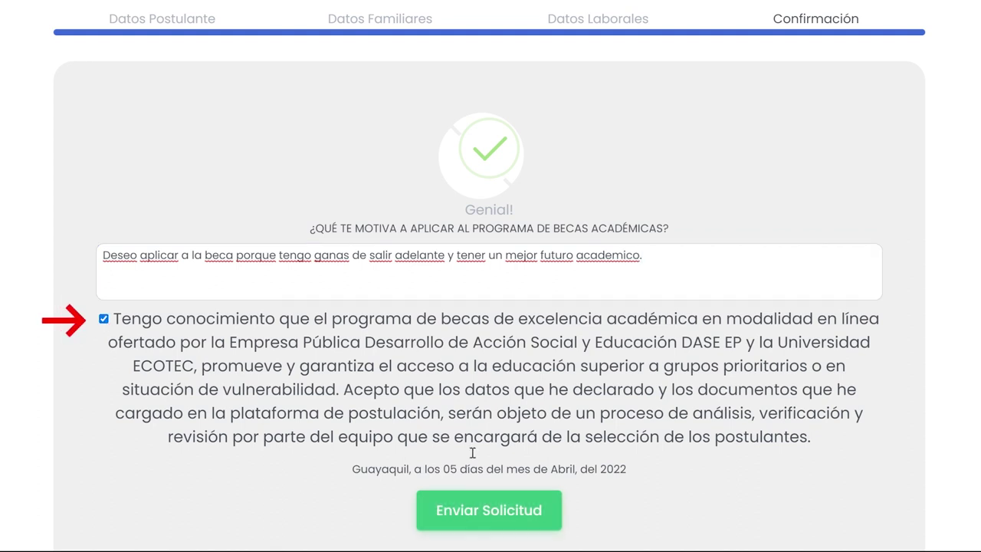
{"action": "left_click", "coordinate": [519, 509]}
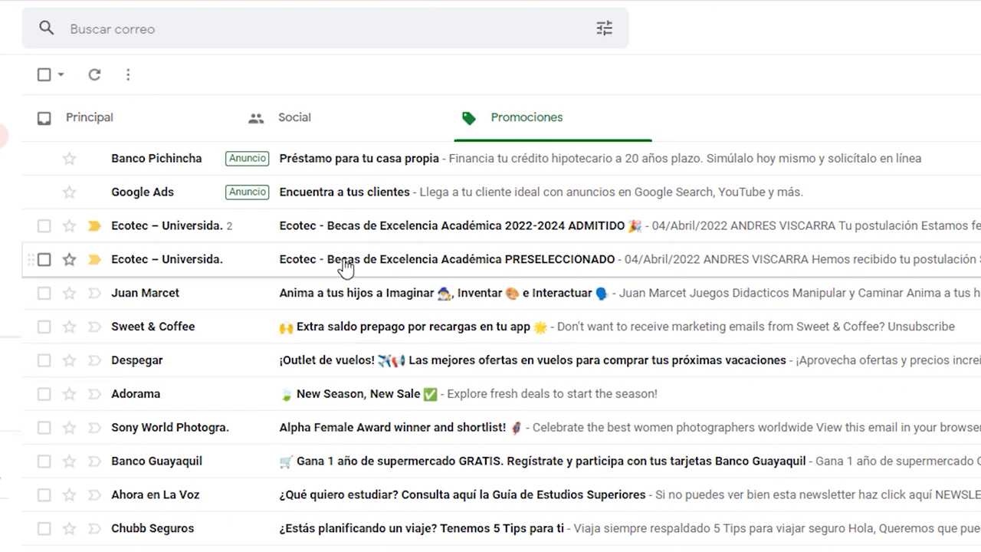
Read the Ecotec PRESELECCIONADO email requesting a notarized letter by 20 de abril del 2022
{"action": "left_click", "coordinate": [342, 270]}
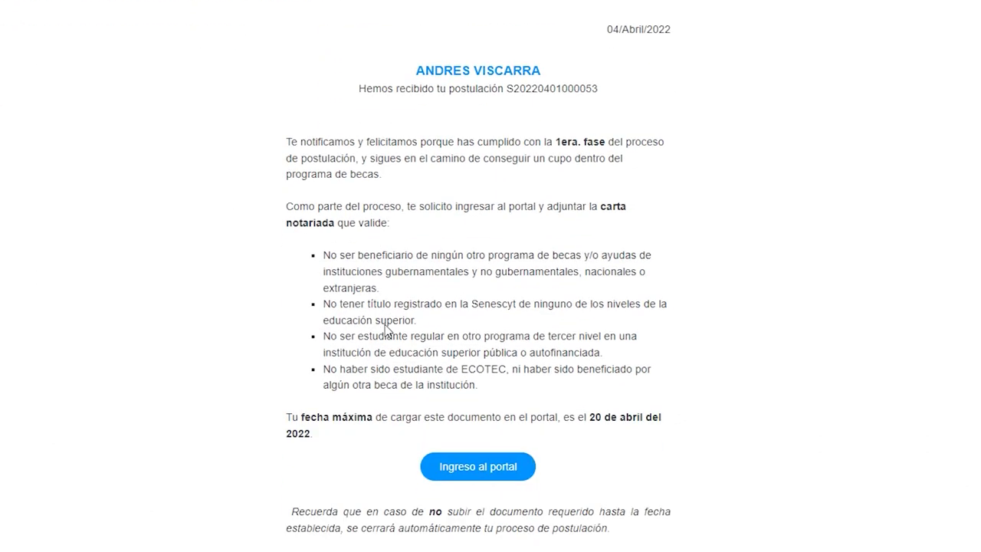
{"action": "scroll", "coordinate": [386, 329], "scroll_direction": "down", "scroll_amount": 5}
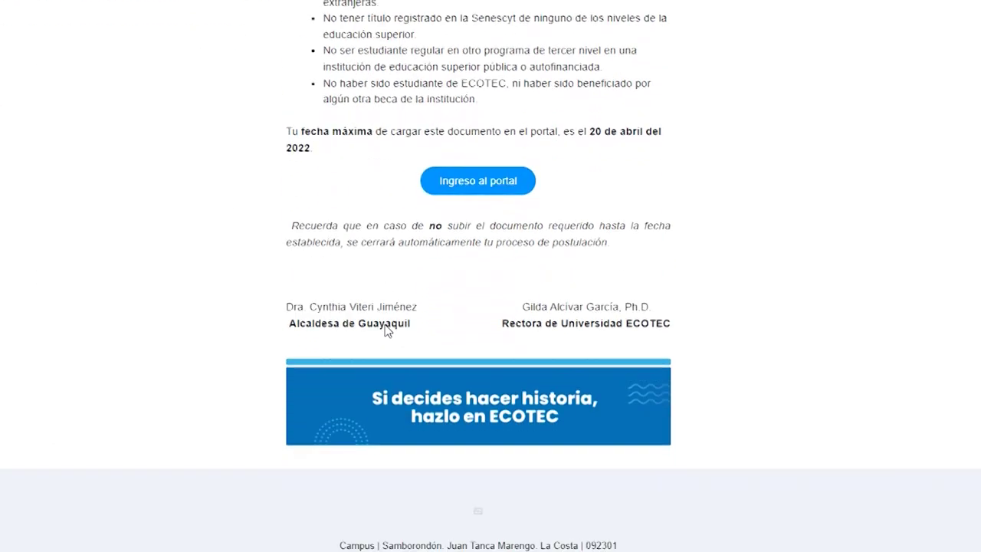
{"action": "scroll", "coordinate": [386, 329], "scroll_direction": "up", "scroll_amount": 3}
{"action": "scroll", "coordinate": [386, 330], "scroll_direction": "up", "scroll_amount": 2}
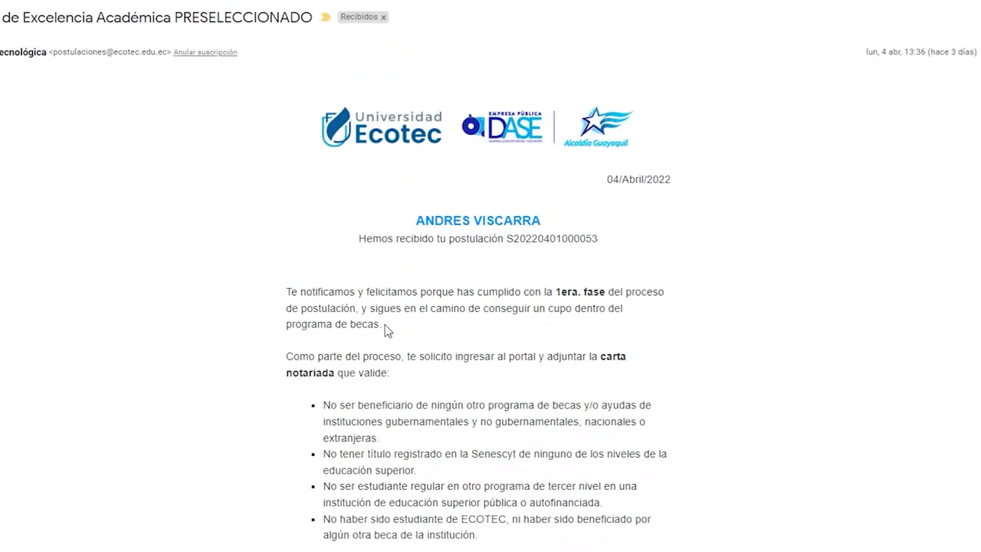
{"action": "scroll", "coordinate": [385, 330], "scroll_direction": "down", "scroll_amount": 2}
{"action": "scroll", "coordinate": [385, 330], "scroll_direction": "down", "scroll_amount": 3}
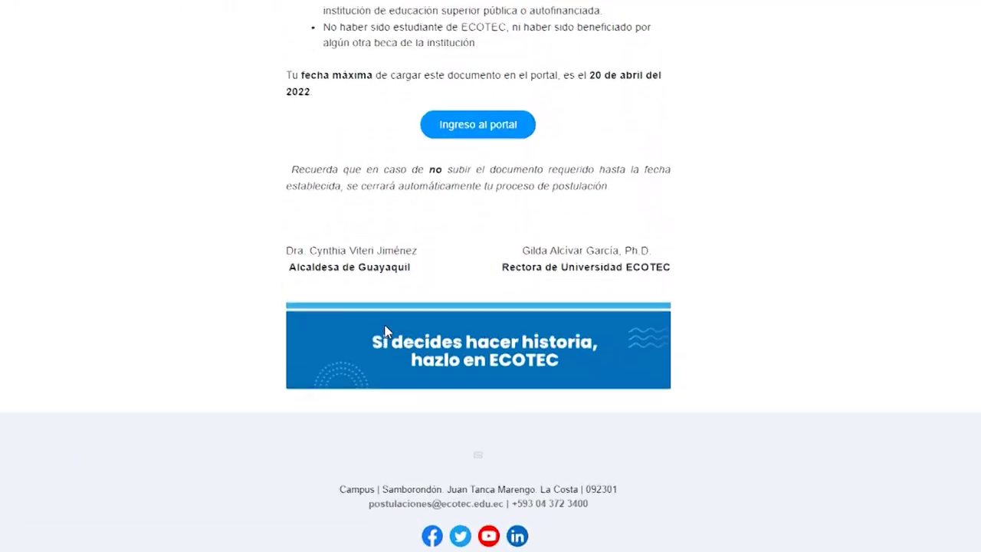
{"action": "scroll", "coordinate": [386, 329], "scroll_direction": "up", "scroll_amount": 5}
{"action": "scroll", "coordinate": [385, 329], "scroll_direction": "up", "scroll_amount": 1}
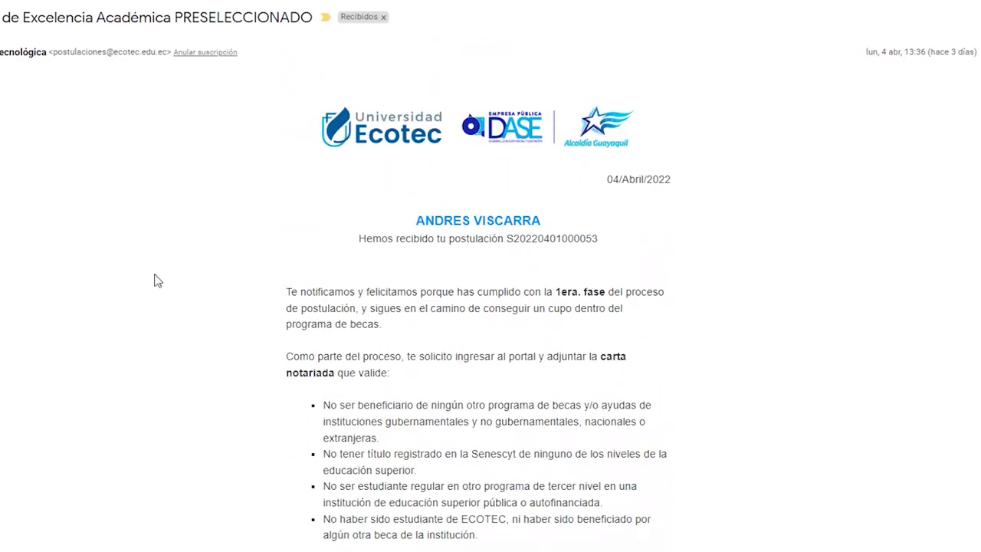